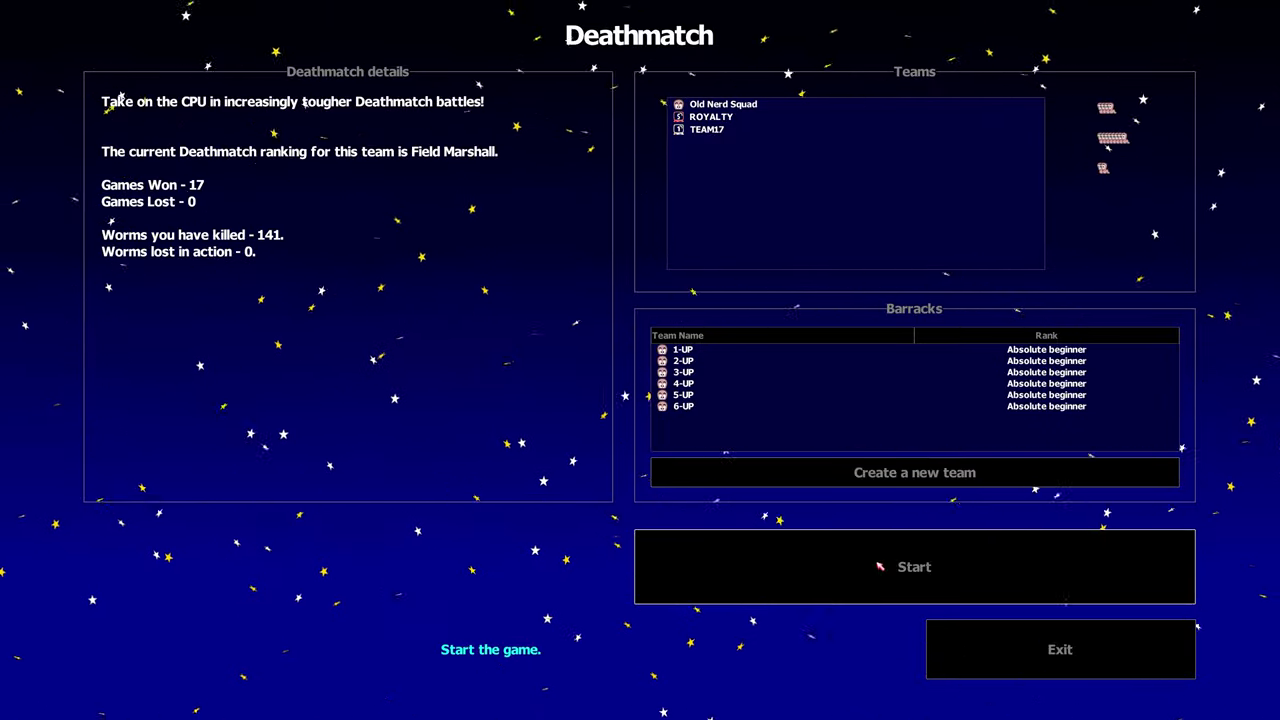
# Select the shotgun and fire two shots, at Prince Andrew and Lambo.
pyautogui.click(880, 566)
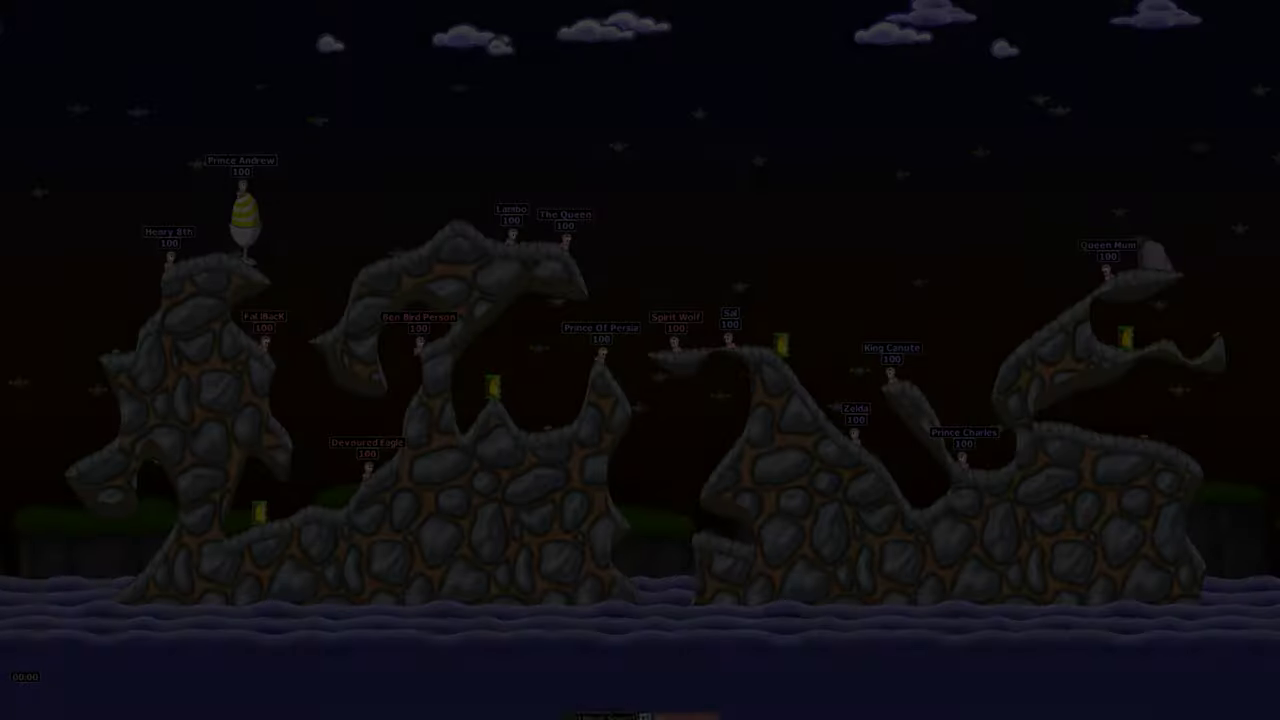
pyautogui.rightClick(1218, 464)
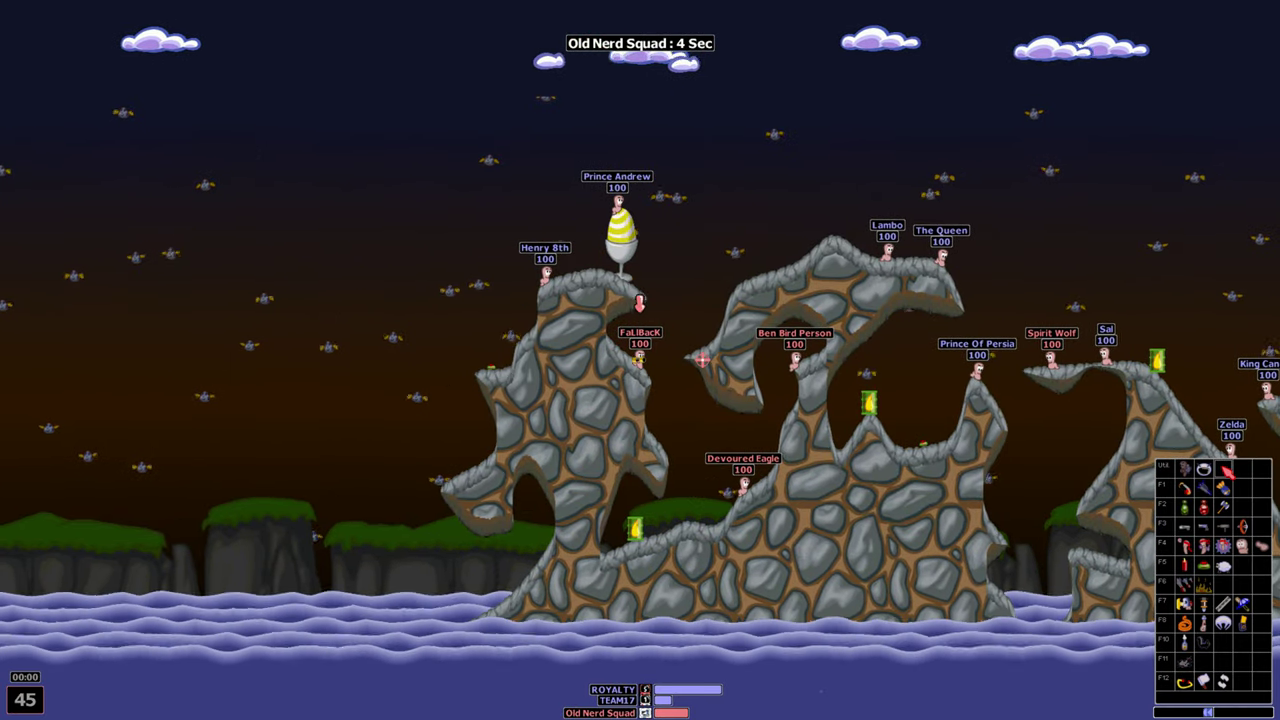
pyautogui.rightClick(1215, 550)
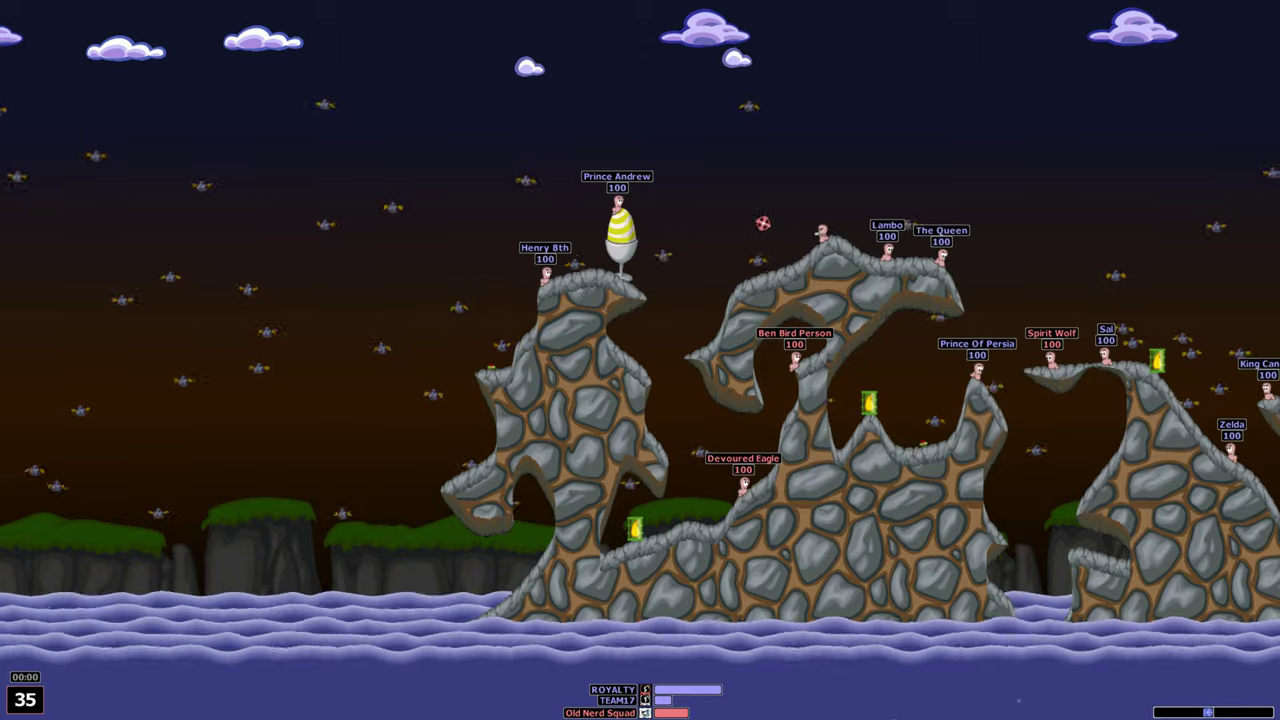
pyautogui.press('space')
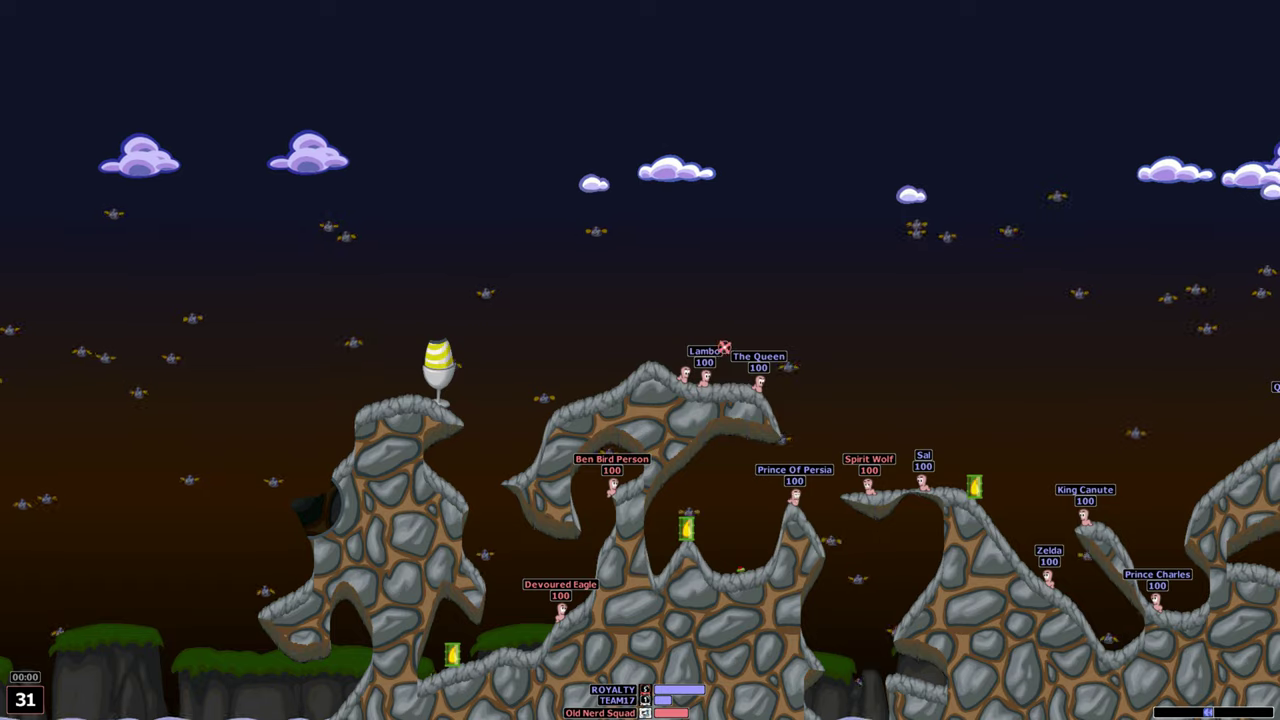
pyautogui.press('space')
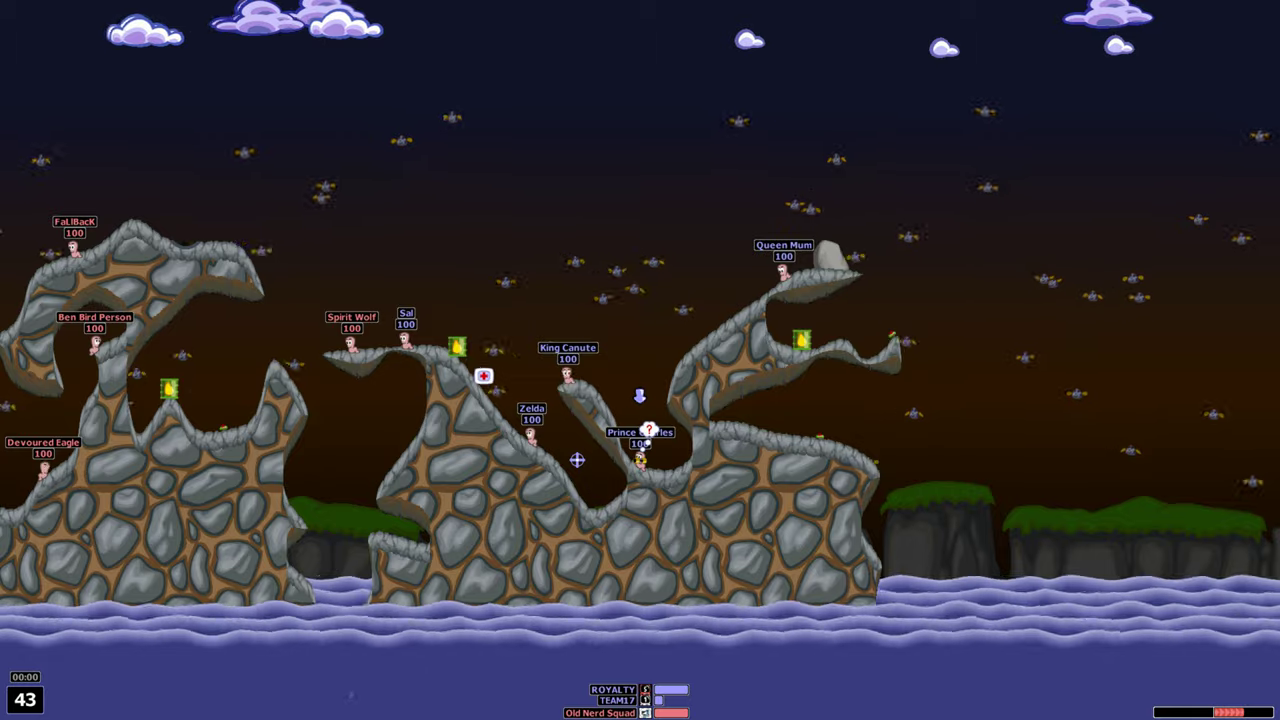
# Jump the worm right, aim higher and throw a grenade upward.
pyautogui.press('Return')
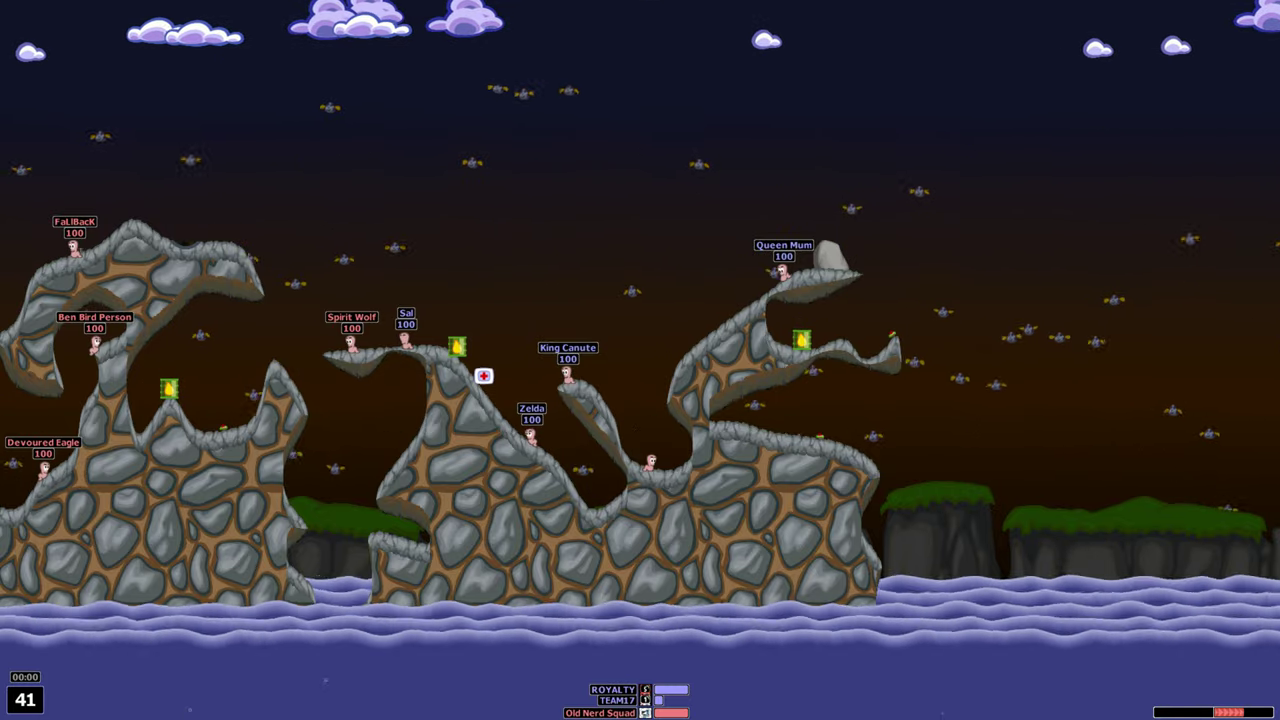
pyautogui.press('Up')
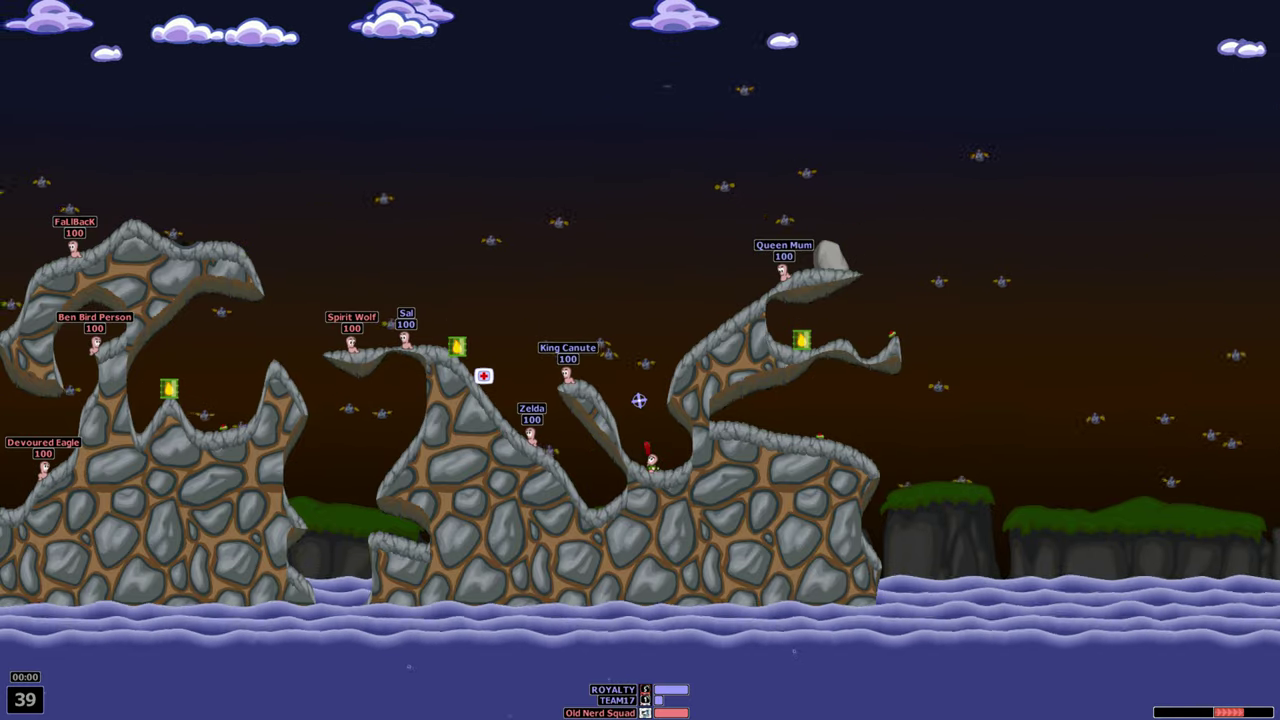
pyautogui.press('space')
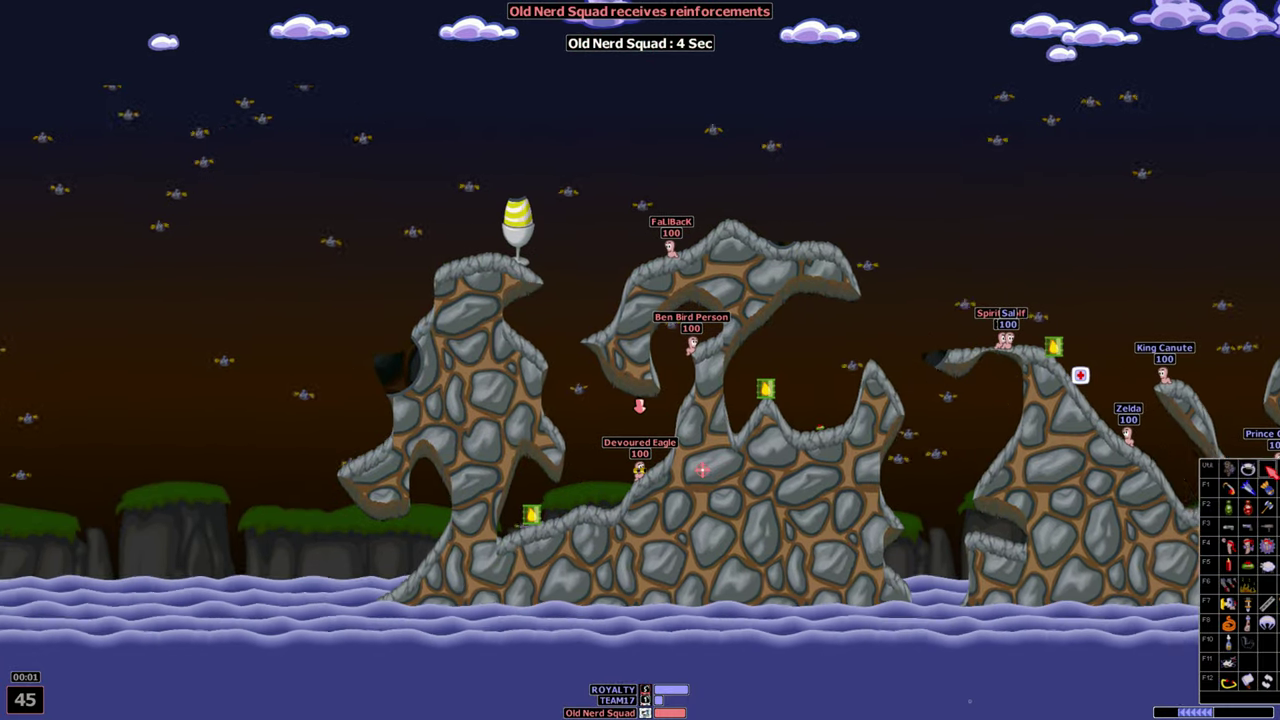
# Tab to another Old Nerd Squad worm and jump it right toward the CPU island.
pyautogui.rightClick(1230, 560)
pyautogui.press('Tab')
pyautogui.press('Tab')
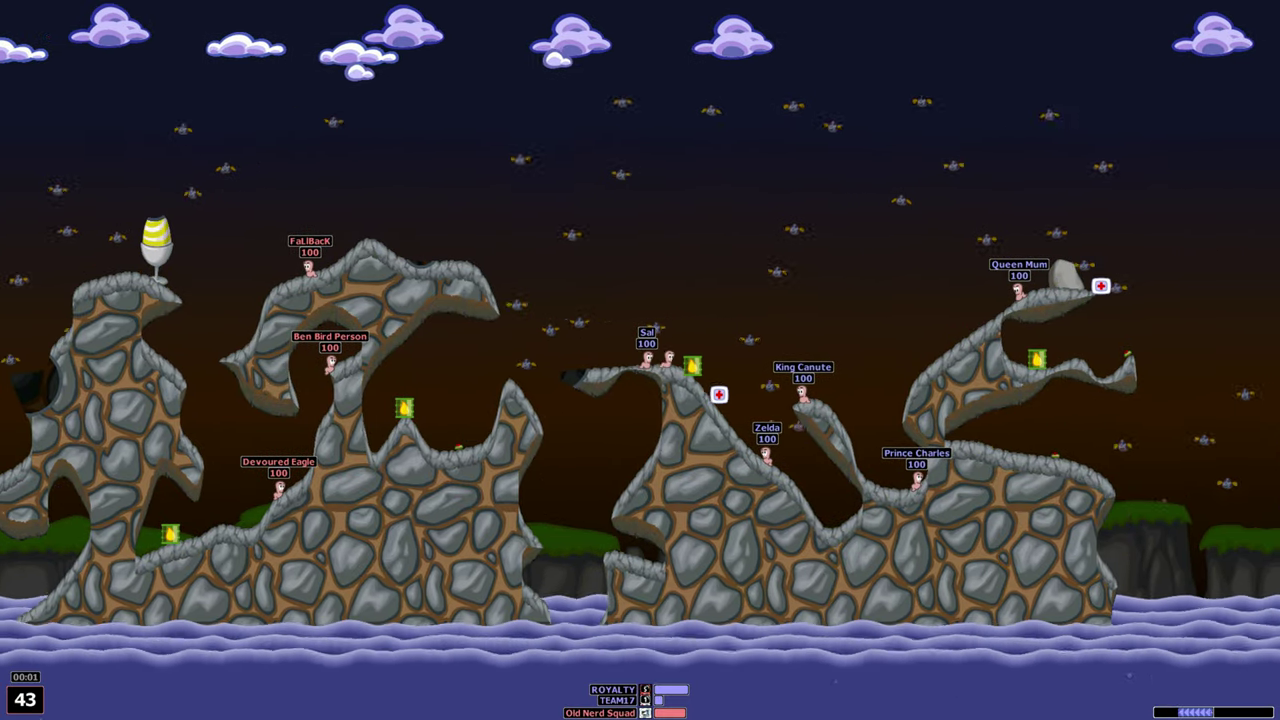
pyautogui.press('Return')
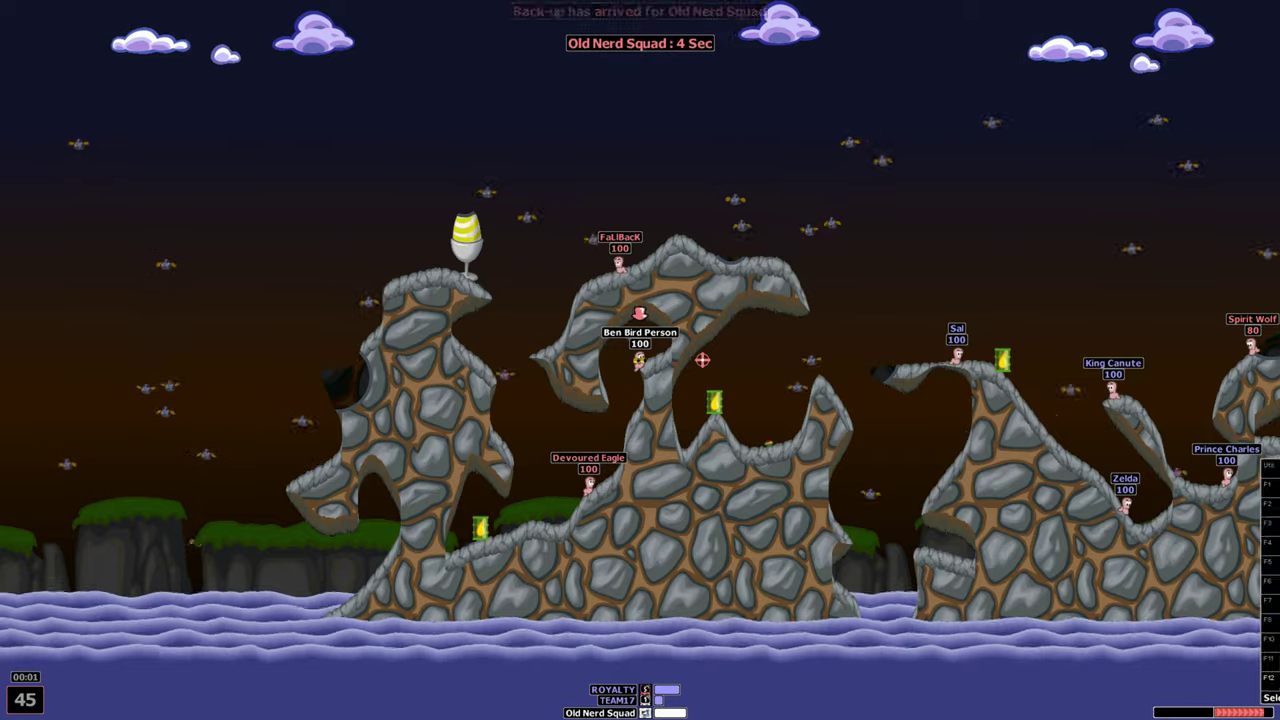
# Switch control to Spirit Wolf using the weapon panel and Tab.
pyautogui.rightClick(640, 360)
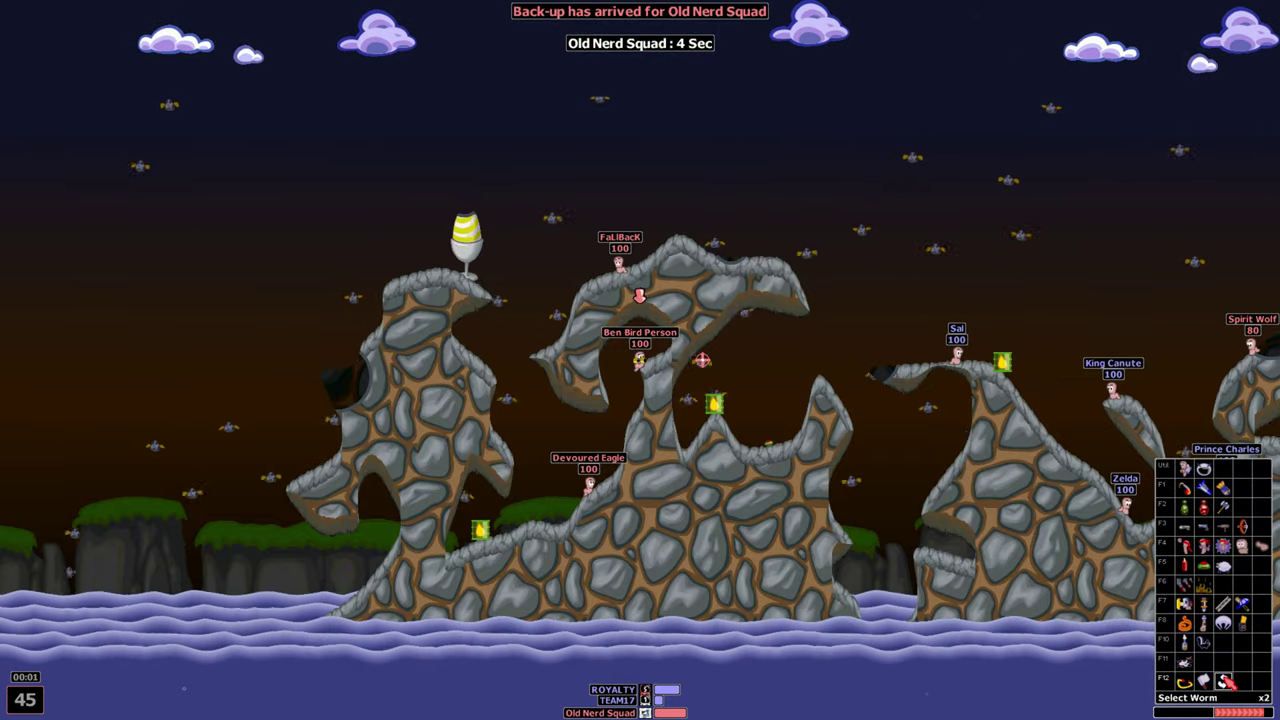
pyautogui.click(1228, 681)
pyautogui.press('Tab')
pyautogui.press('Tab')
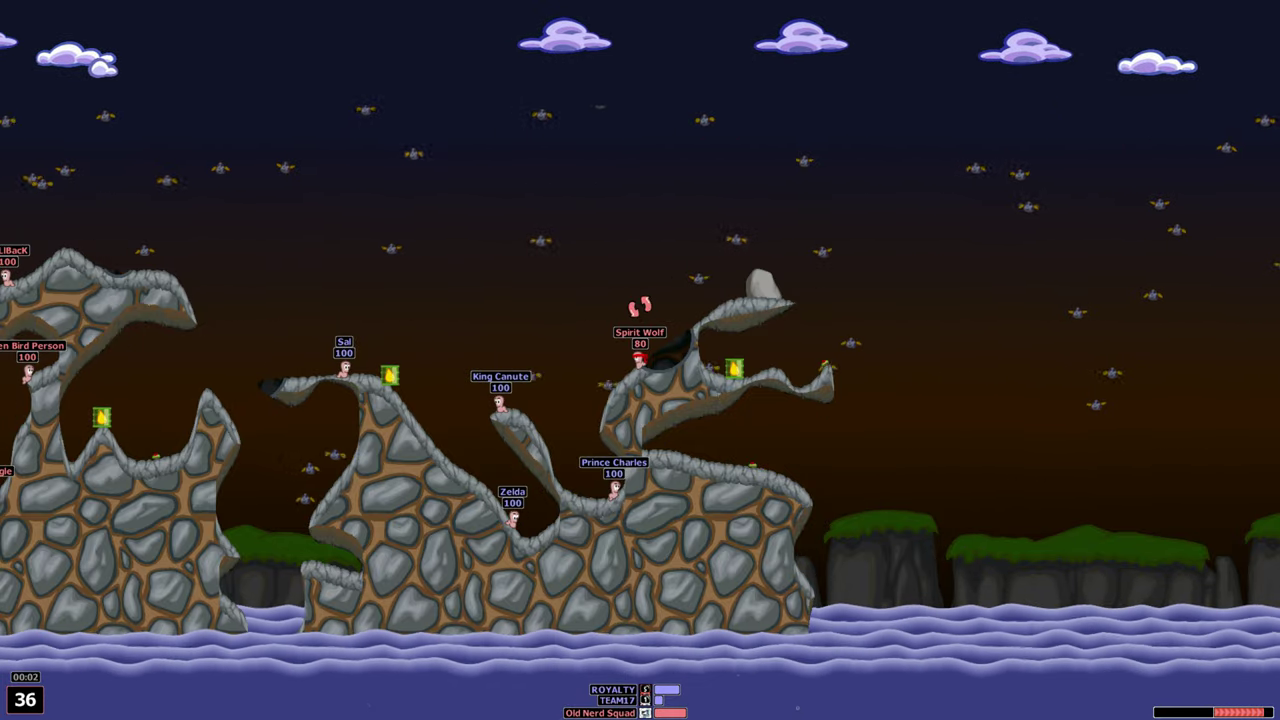
# Jet-pack Spirit Wolf up and left, dropping a mad cow near King Canute.
pyautogui.rightClick(1222, 522)
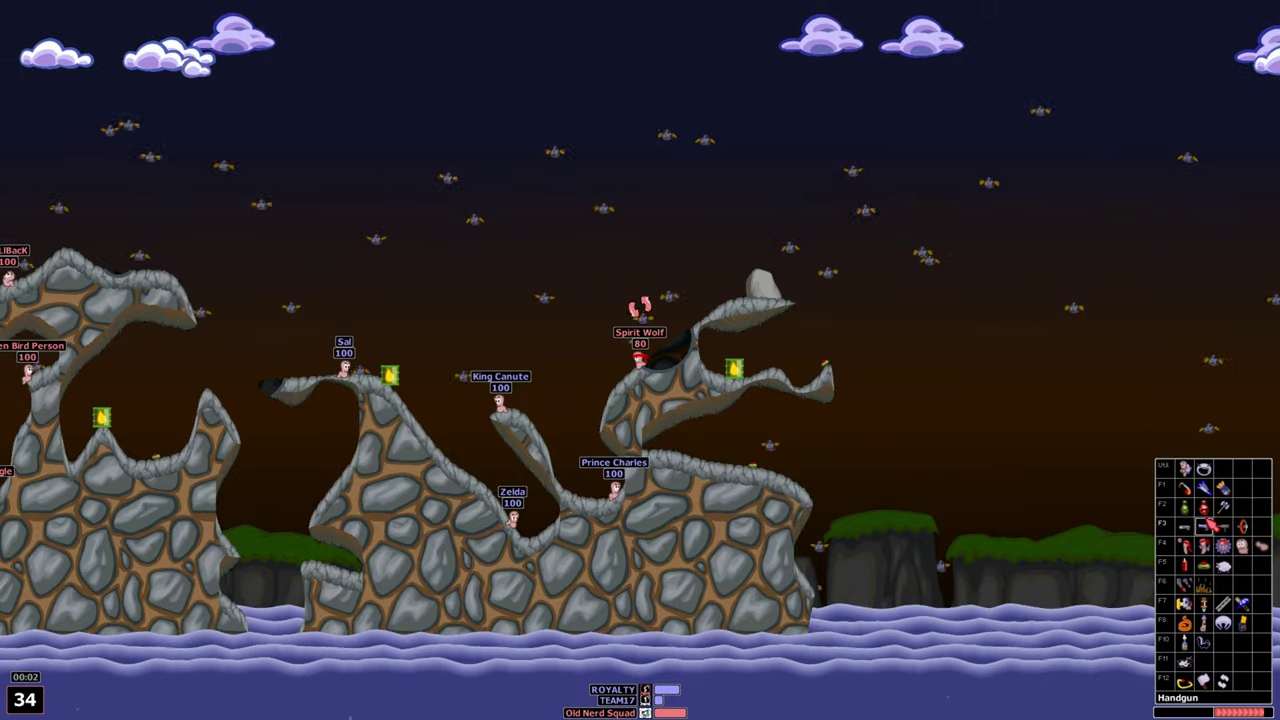
pyautogui.click(1222, 522)
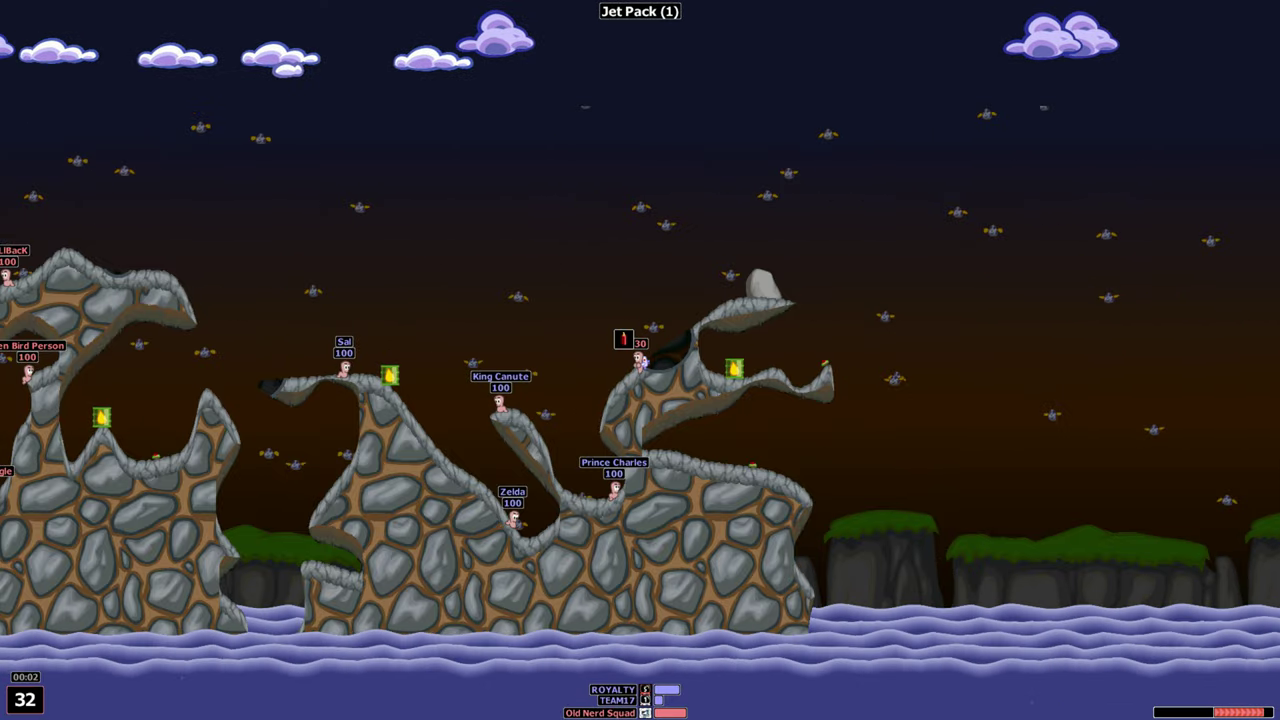
pyautogui.press('space')
pyautogui.press('Up')
pyautogui.press('Up')
pyautogui.press('Up')
pyautogui.press('Left')
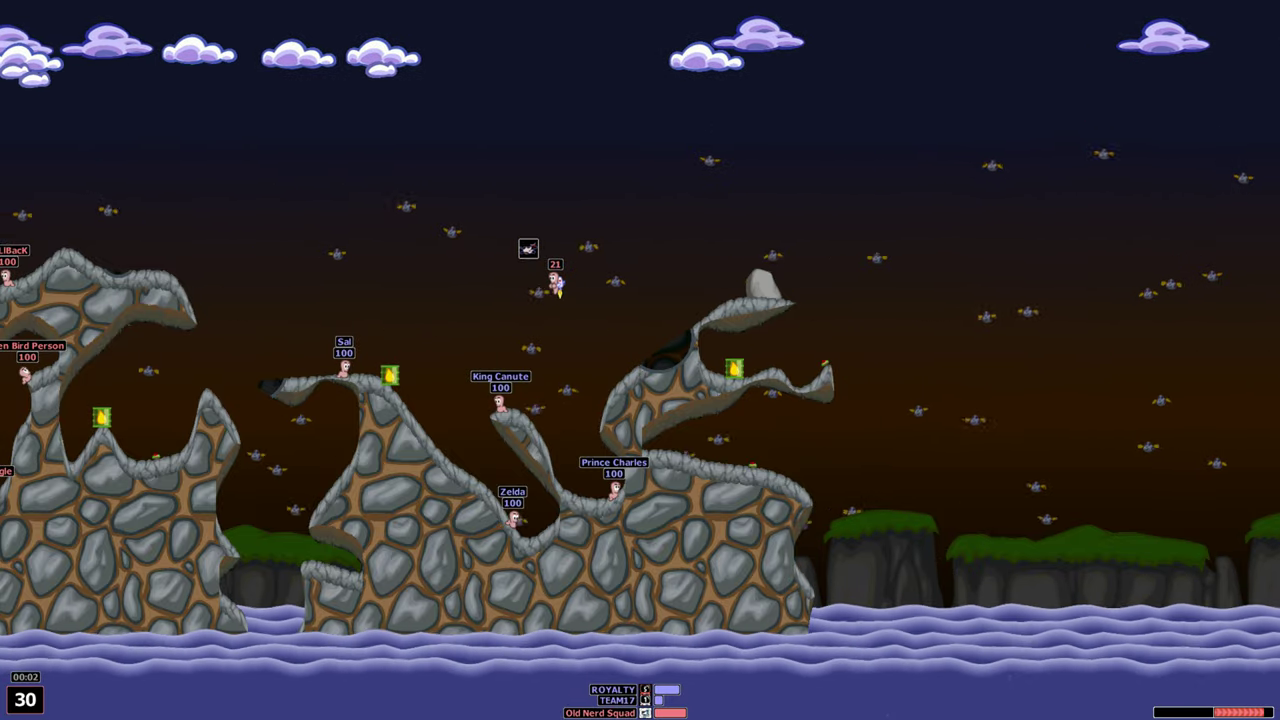
pyautogui.press('space')
pyautogui.press('Left')
pyautogui.press('Up')
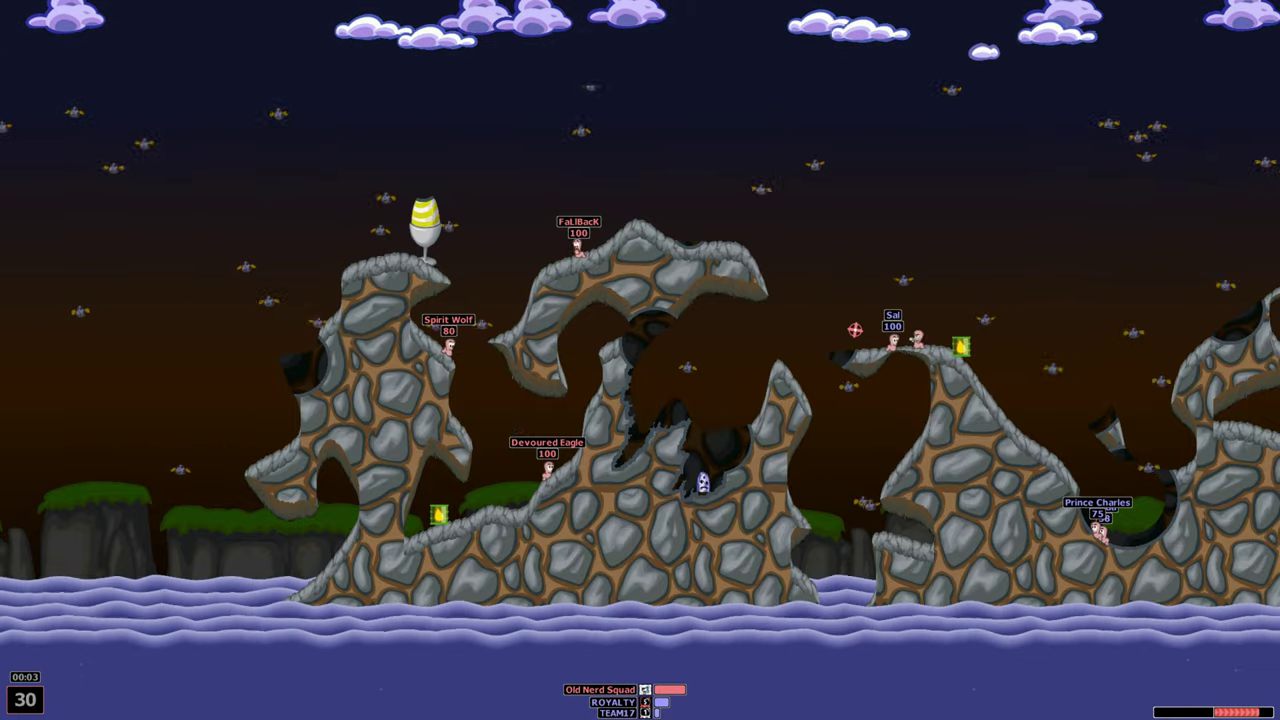
# Fire a shotgun blast while the CPU teams take their turns.
pyautogui.press('space')
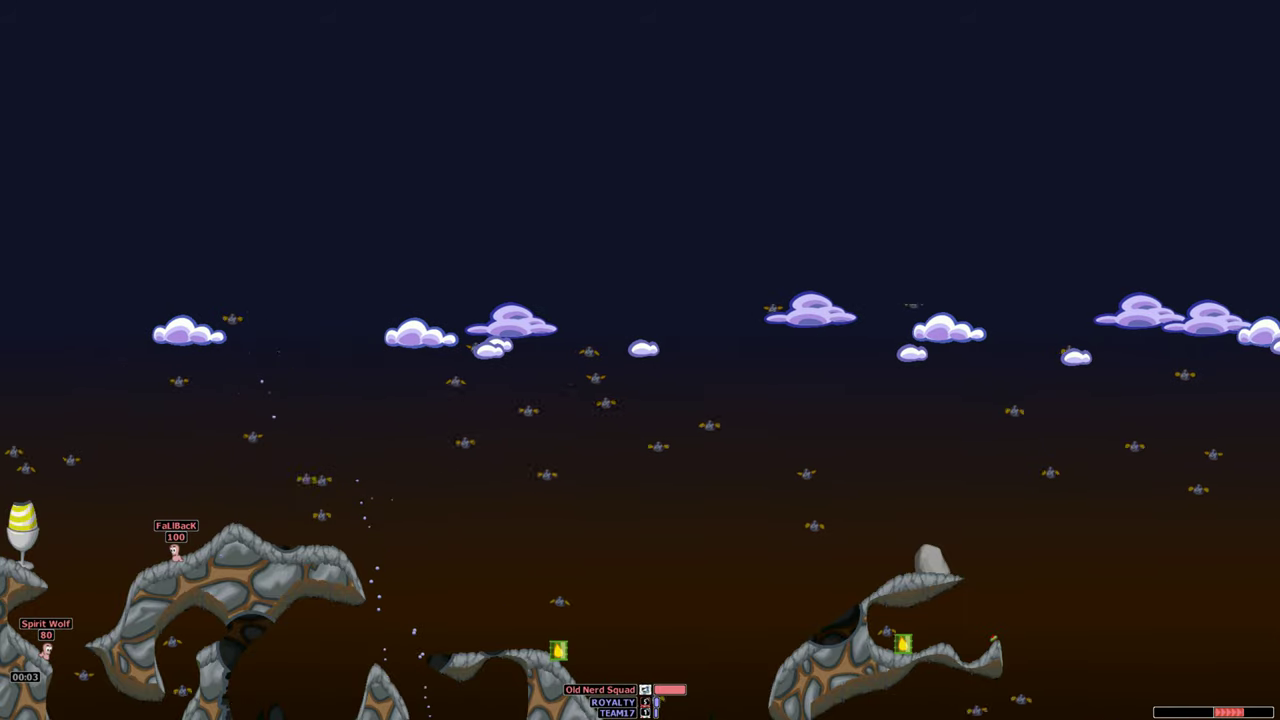
# Fire the ninja rope into the rock and hang from it.
pyautogui.rightClick(1205, 495)
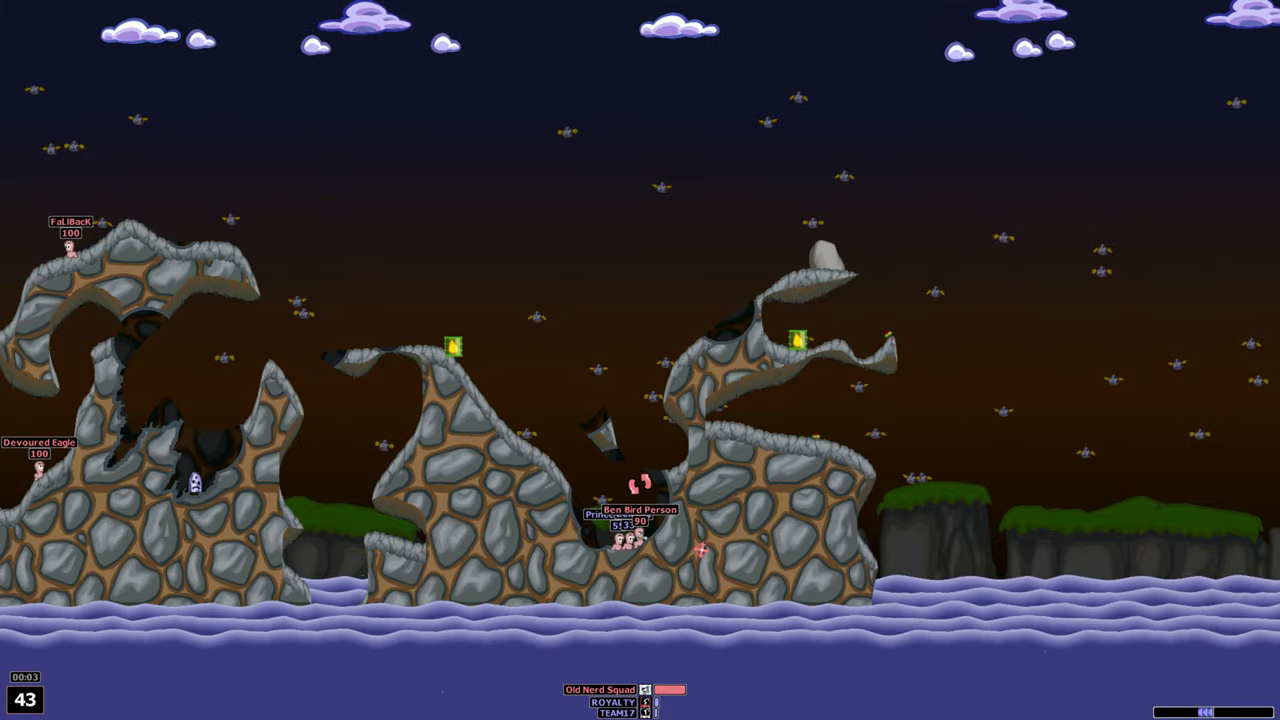
pyautogui.press('F8')
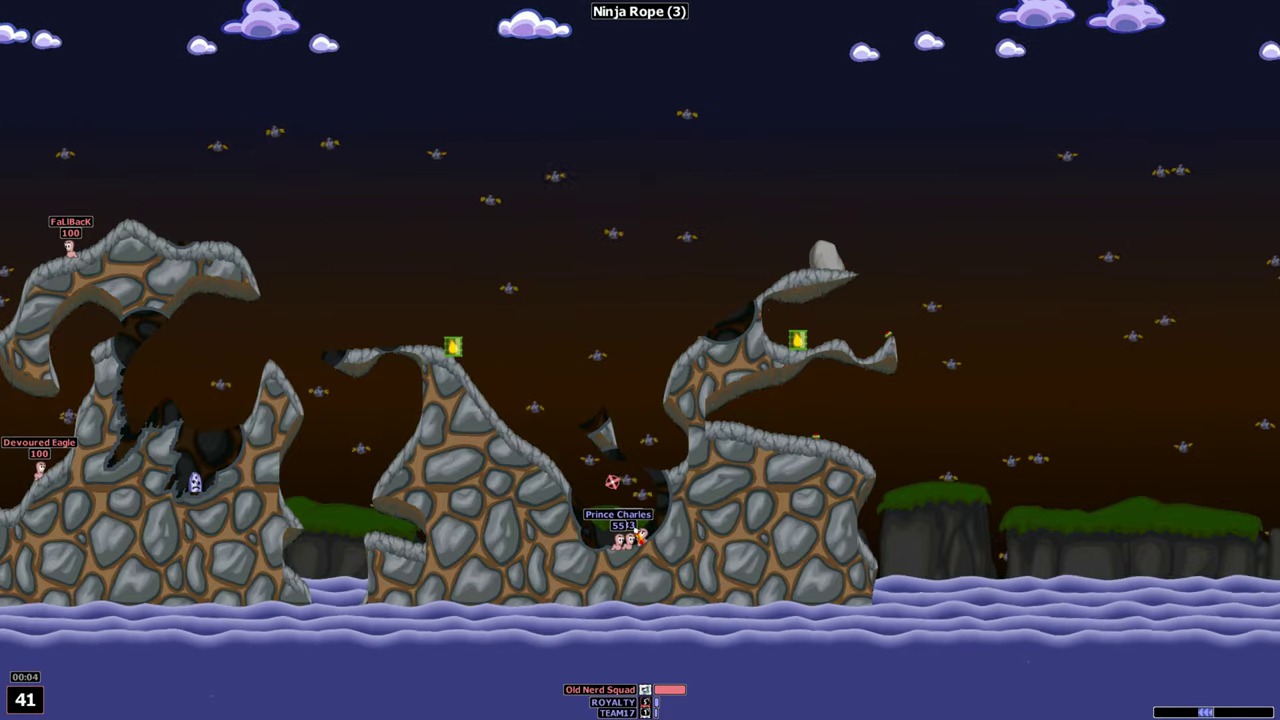
pyautogui.press('space')
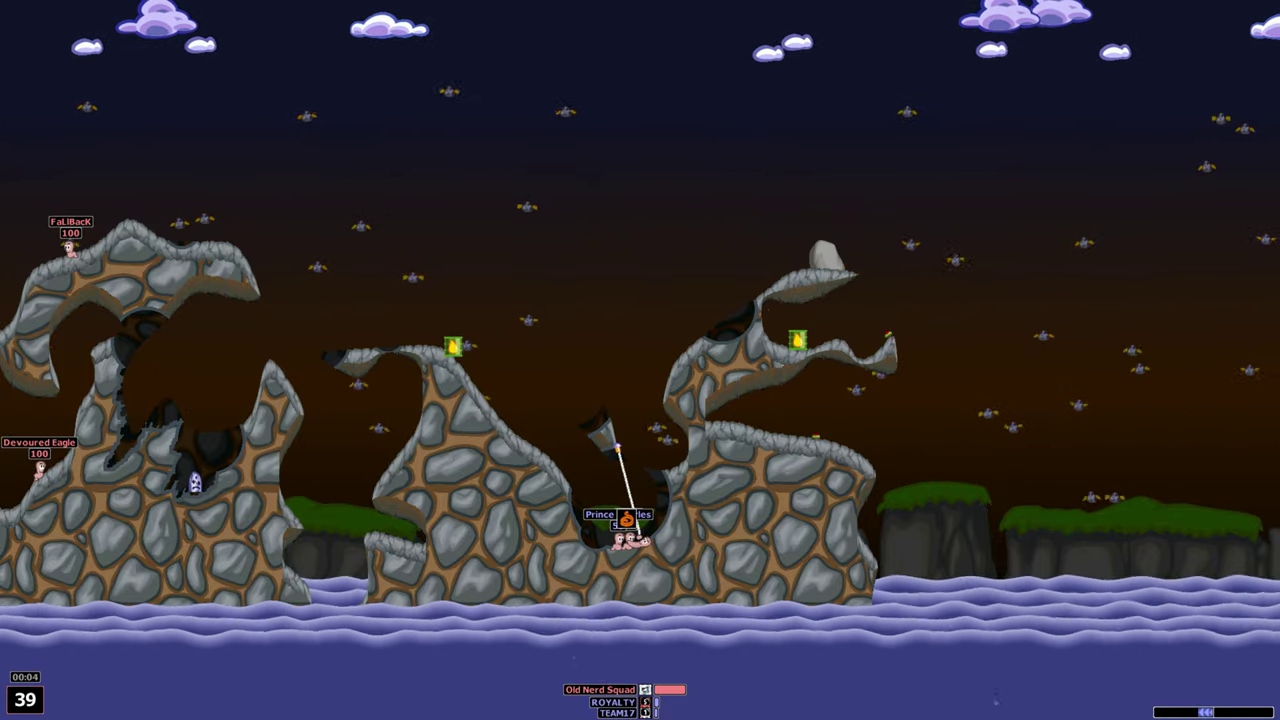
# Leave lit dynamite beside Prince Charles and swing the worm away left.
pyautogui.press('F5')
pyautogui.press('space')
pyautogui.press('Left')
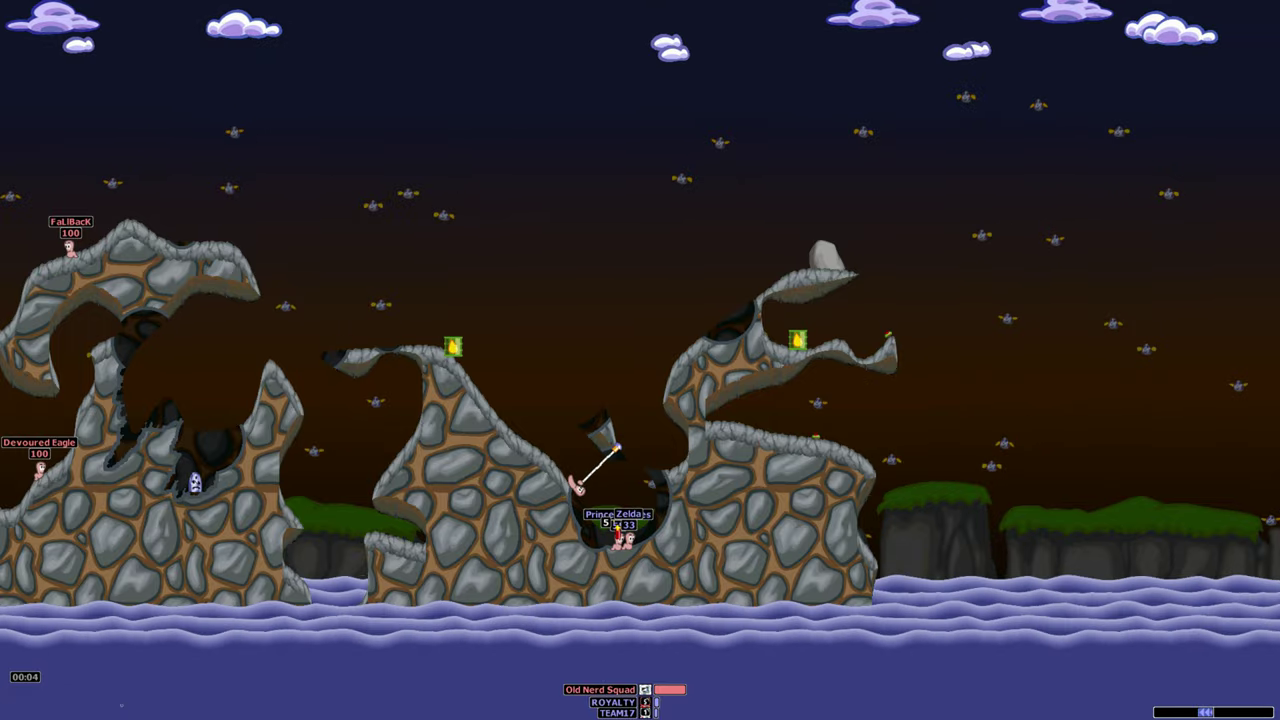